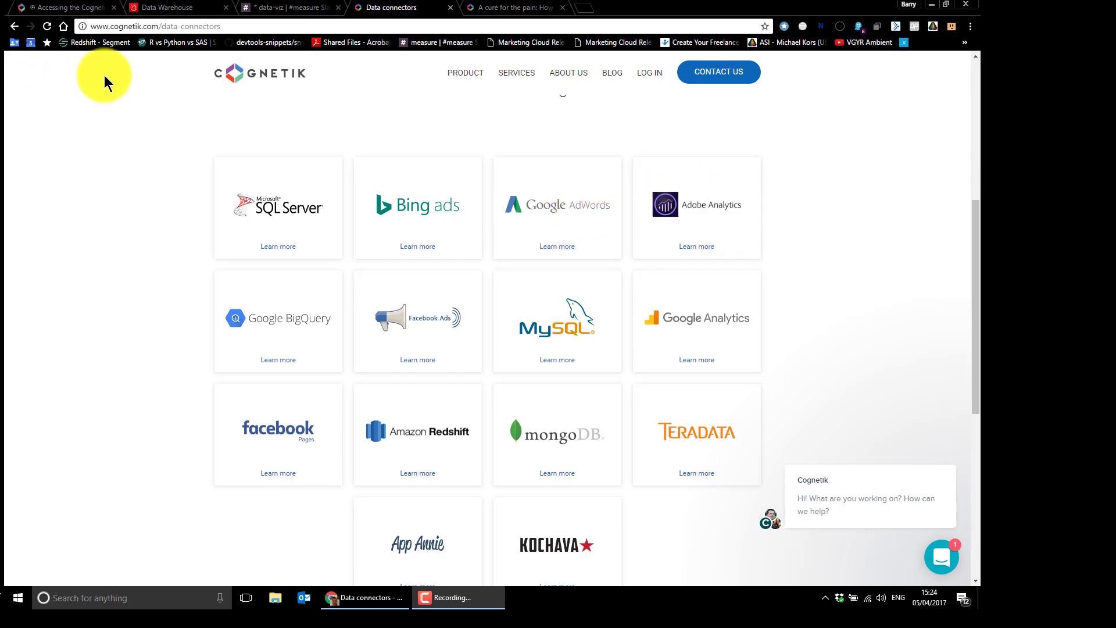
- Read through the Adobe Analytics connector page, then minimize Chrome and launch Tableau Desktop 10.1
left_click(704, 250)
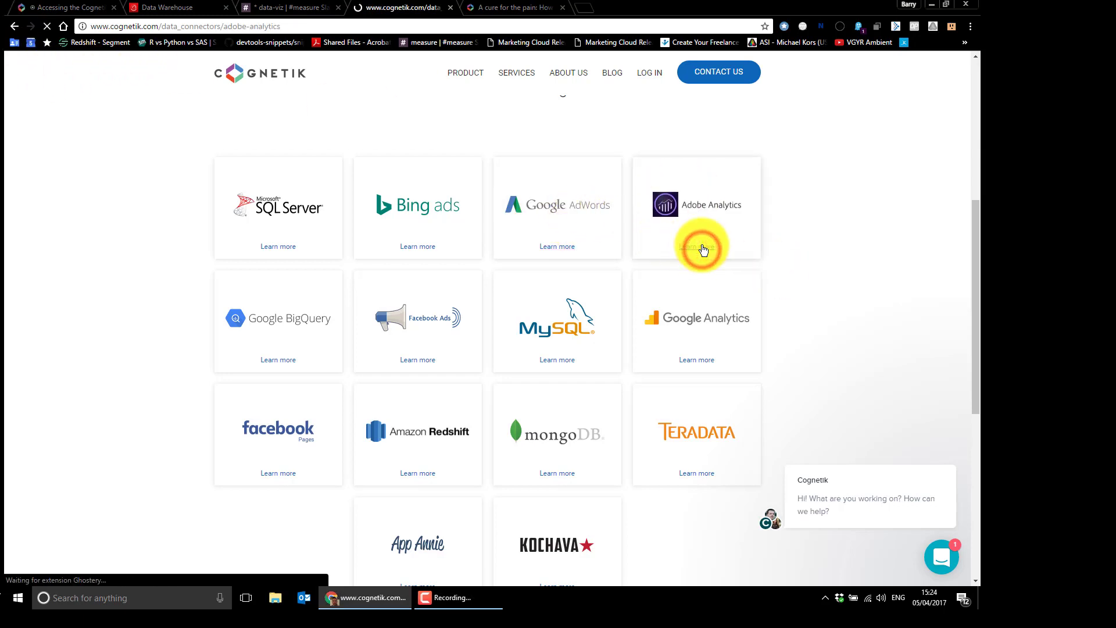
scroll(639, 357, "down", 2)
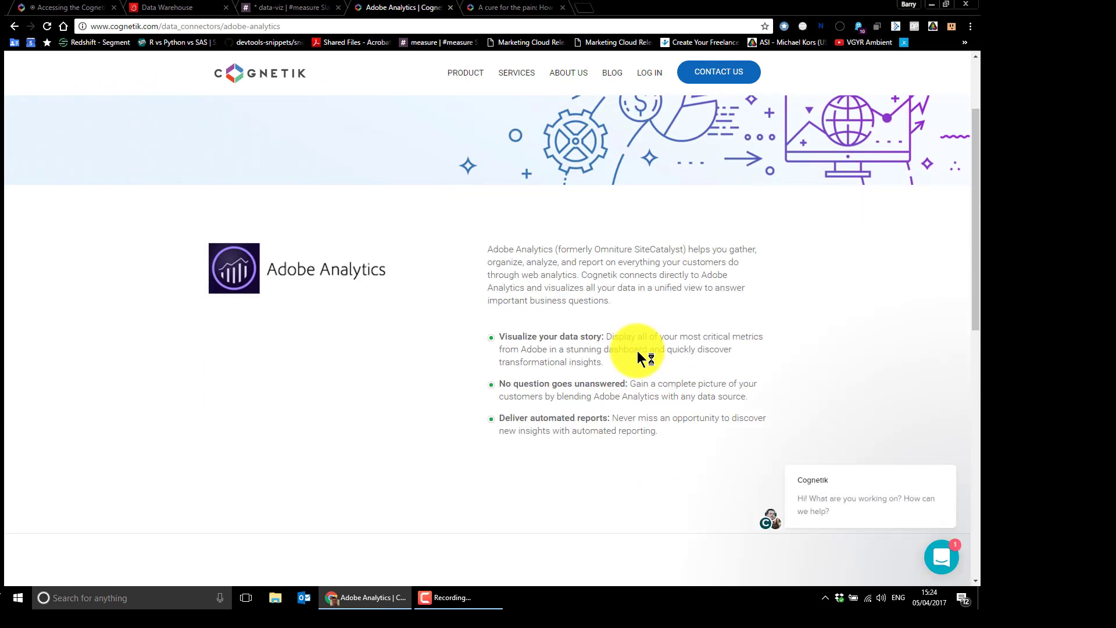
left_click(928, 4)
double_click(114, 474)
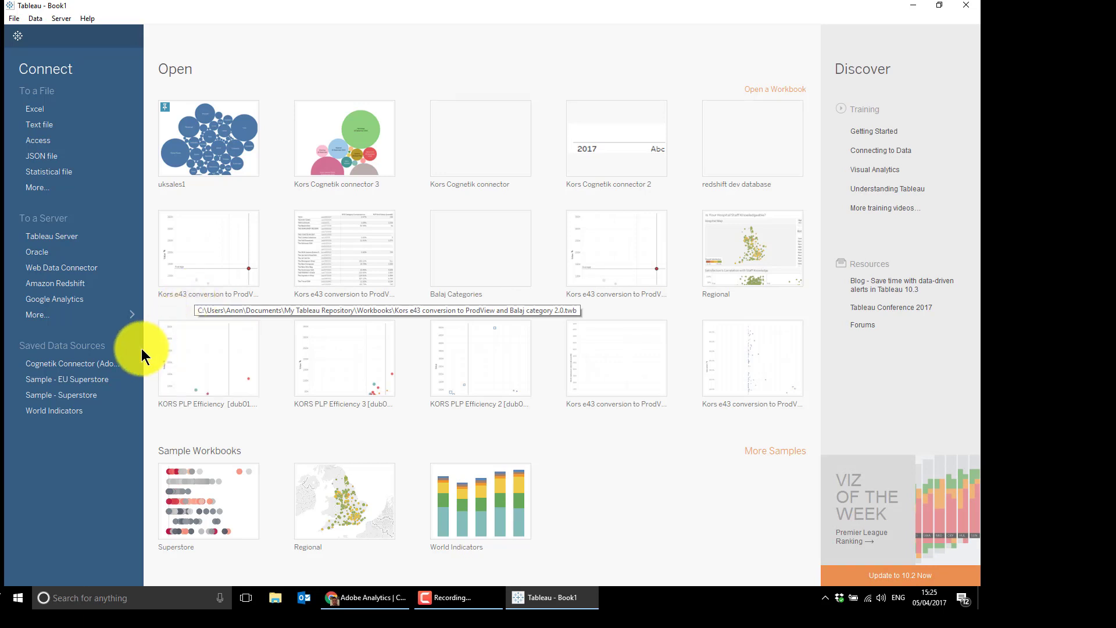
- Open the saved Cognetik Connector source and choose Edit Data Source from its Data pane menu
left_click(72, 358)
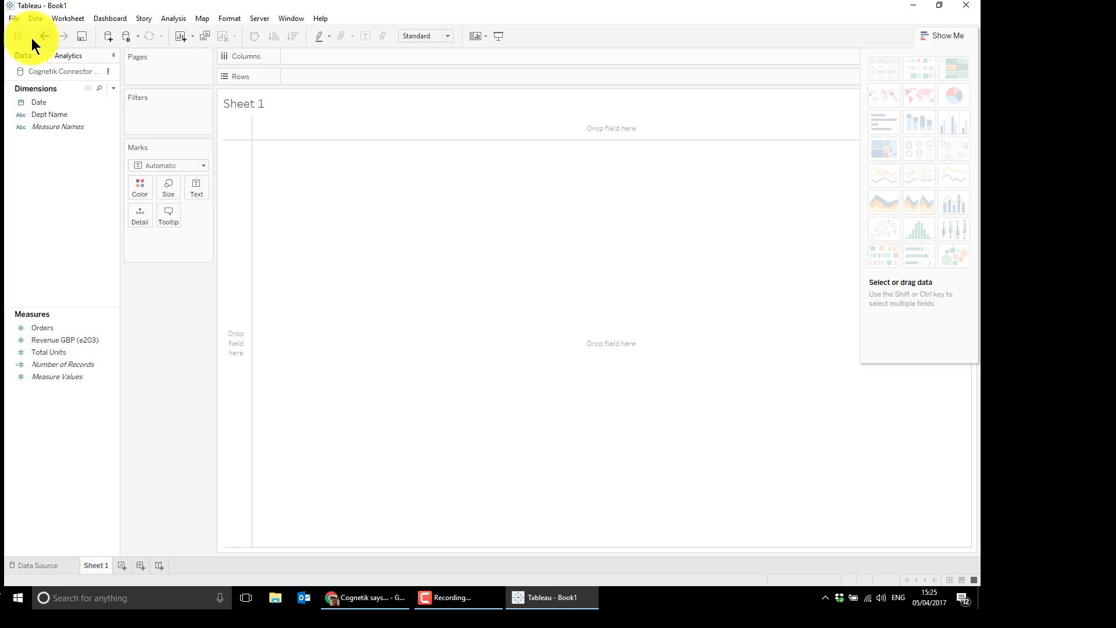
right_click(93, 72)
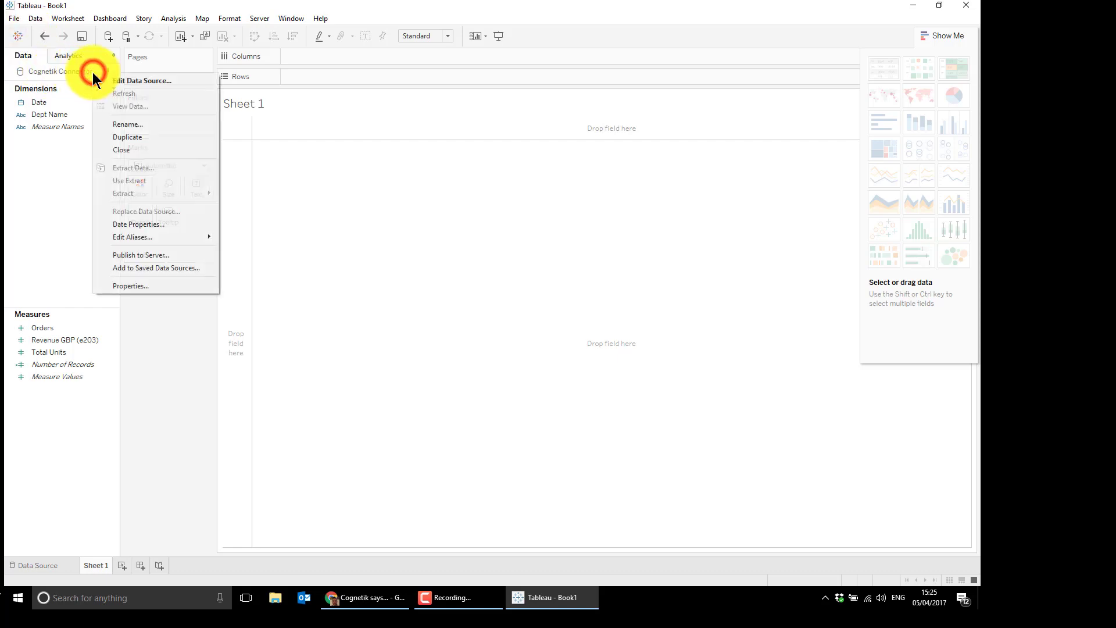
left_click(147, 81)
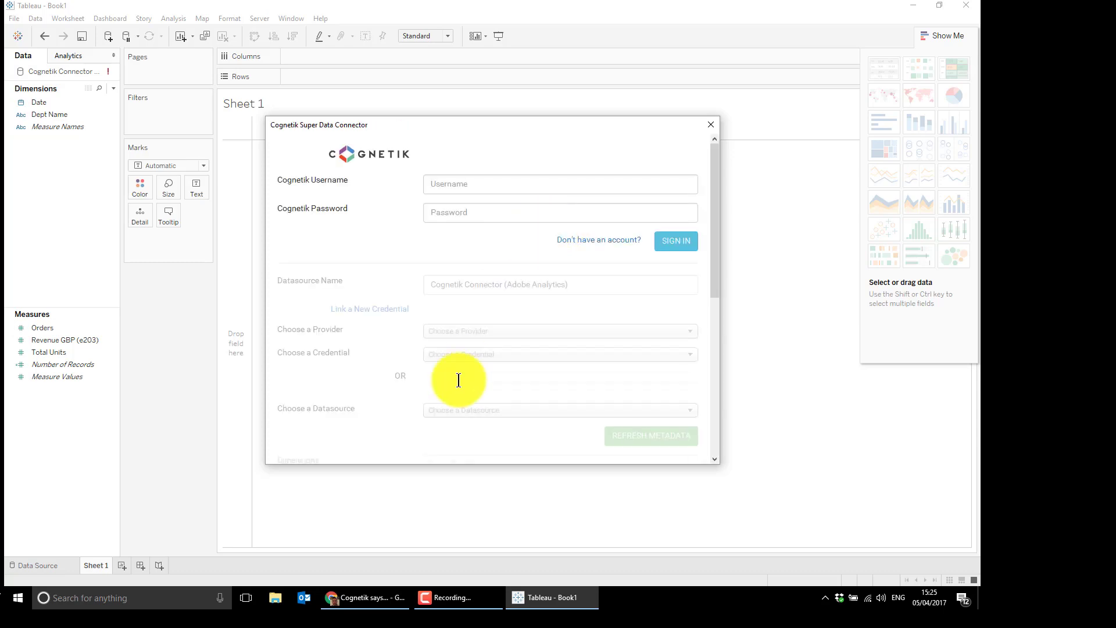
- Sign in to Cognetik with the account e-mail and password
left_click(461, 183)
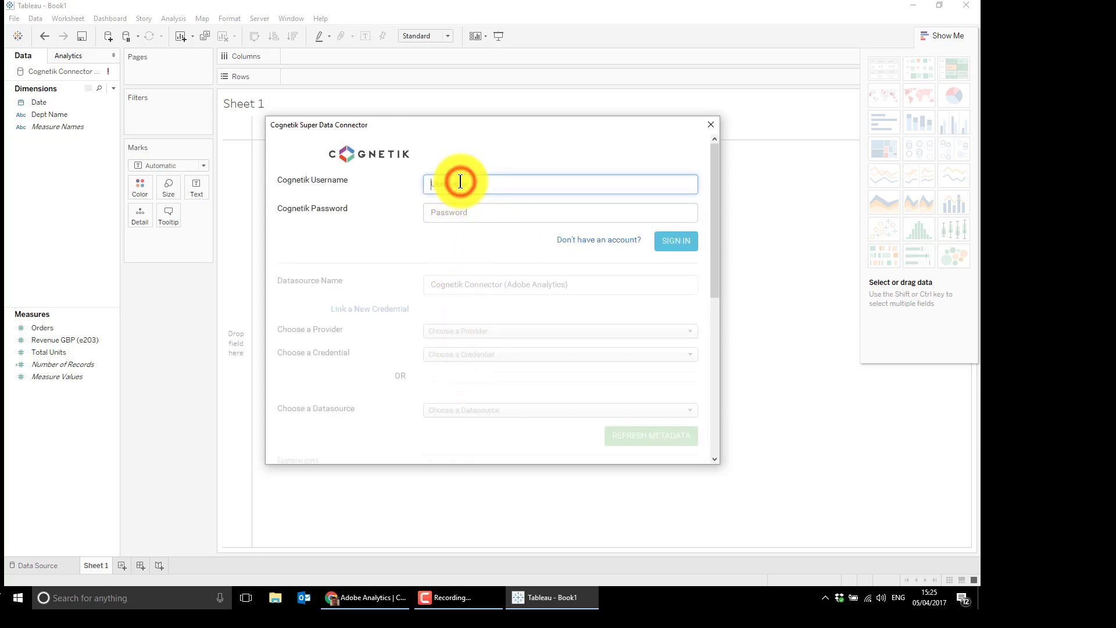
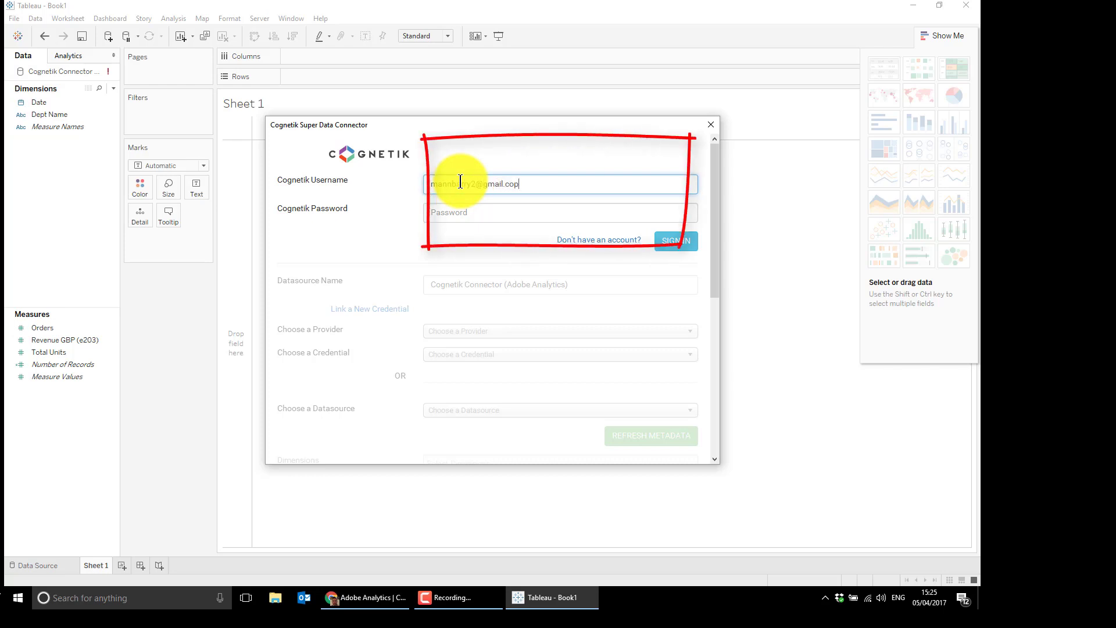
key("Tab")
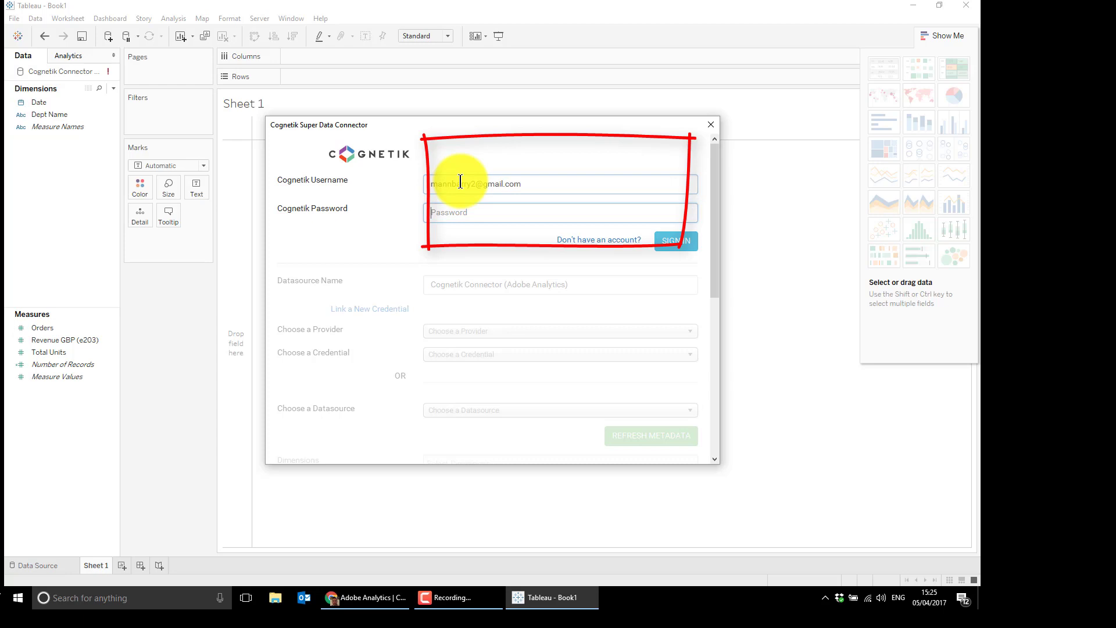
type("*********")
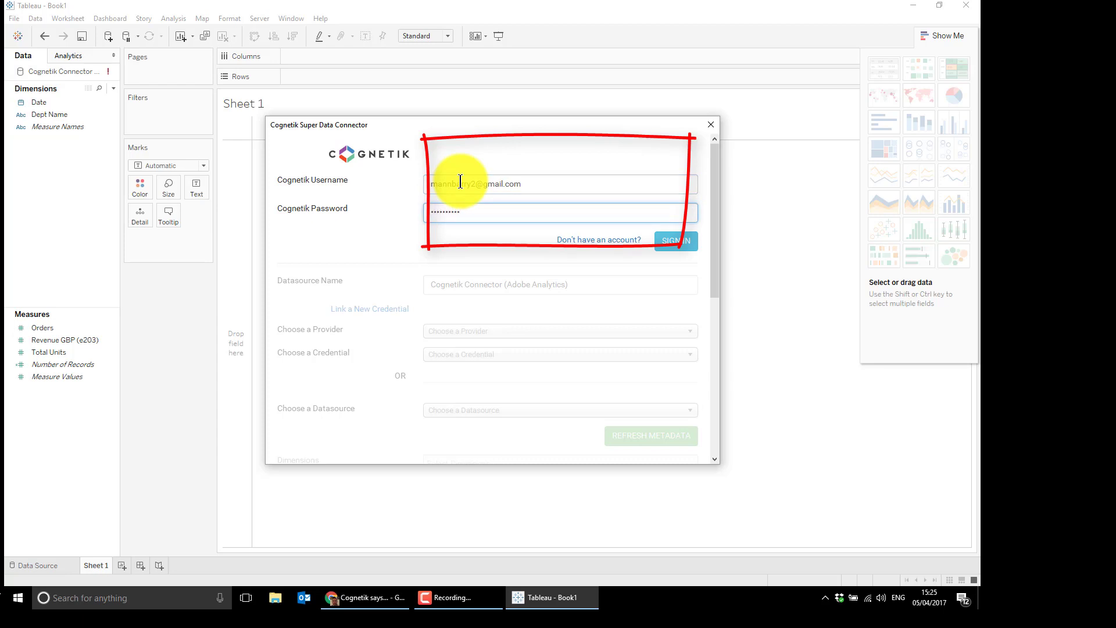
left_click(685, 249)
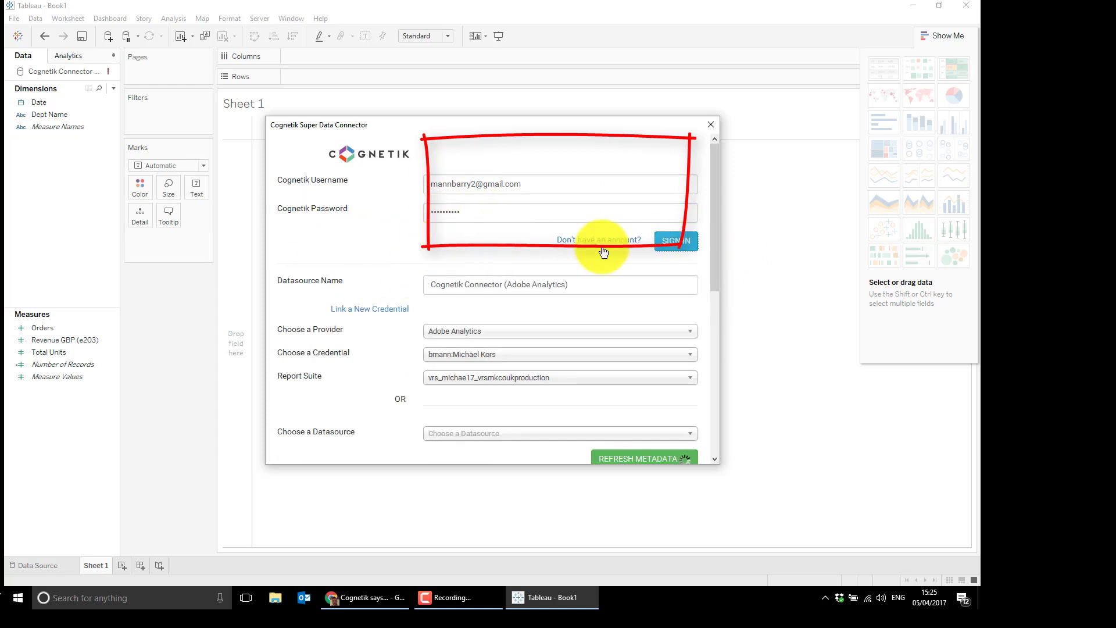
- Set the connector's Row Limit to 10000
scroll(599, 262, "down", 1)
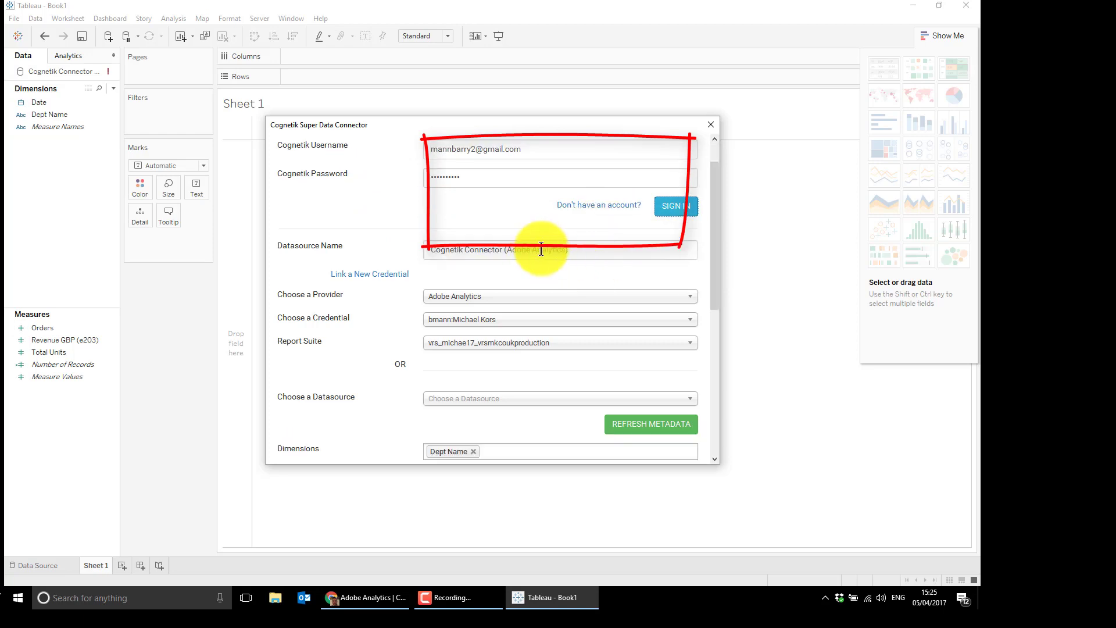
scroll(541, 250, "down", 3)
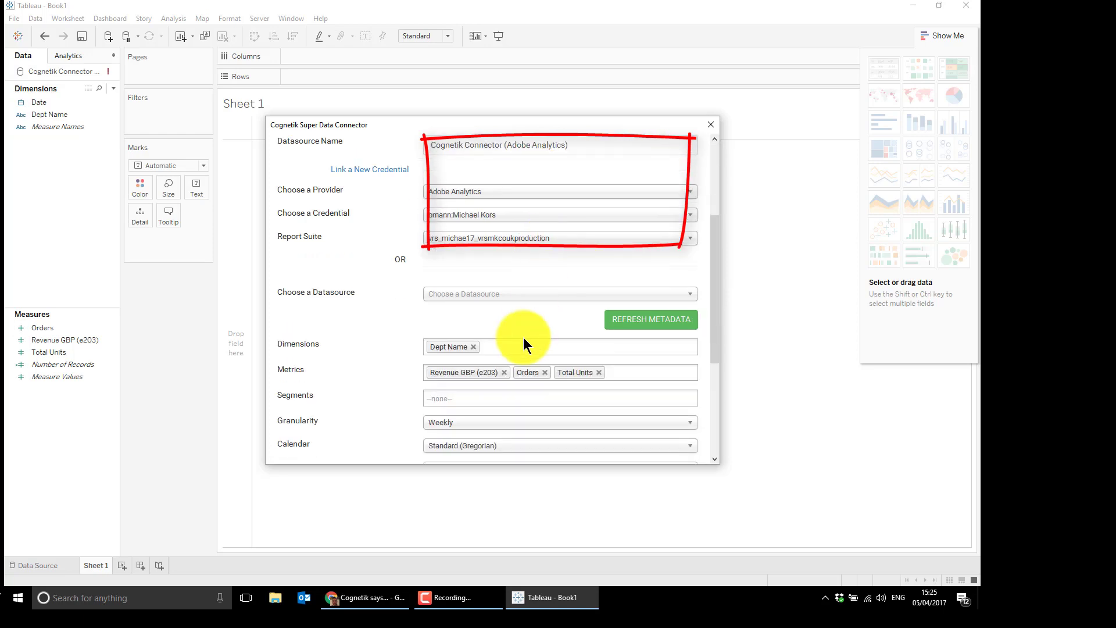
scroll(570, 352, "down", 4)
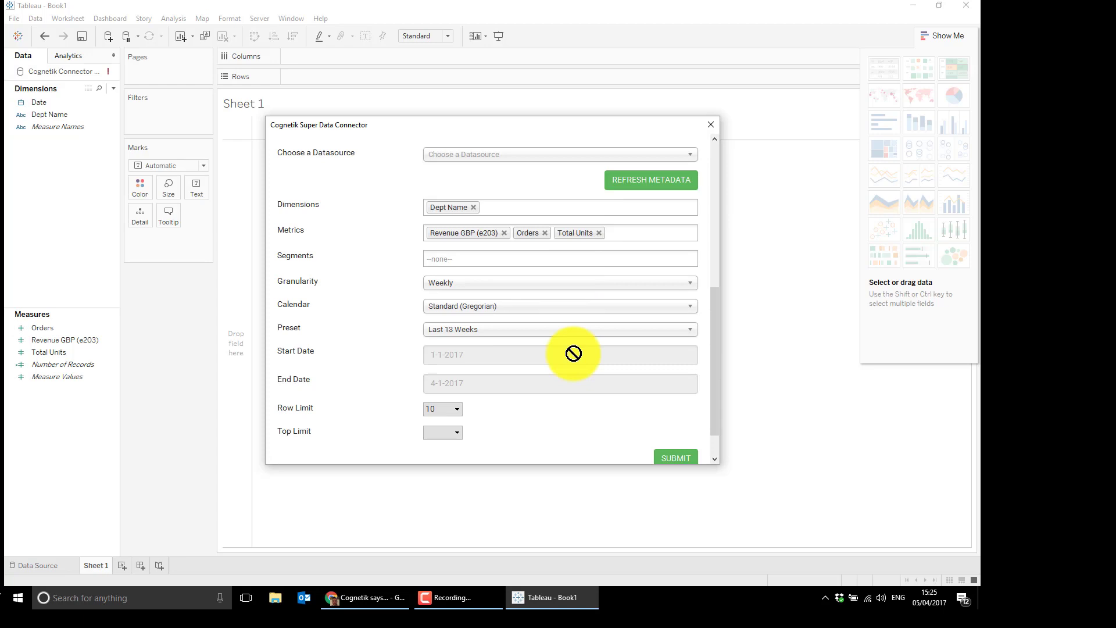
scroll(573, 353, "down", 1)
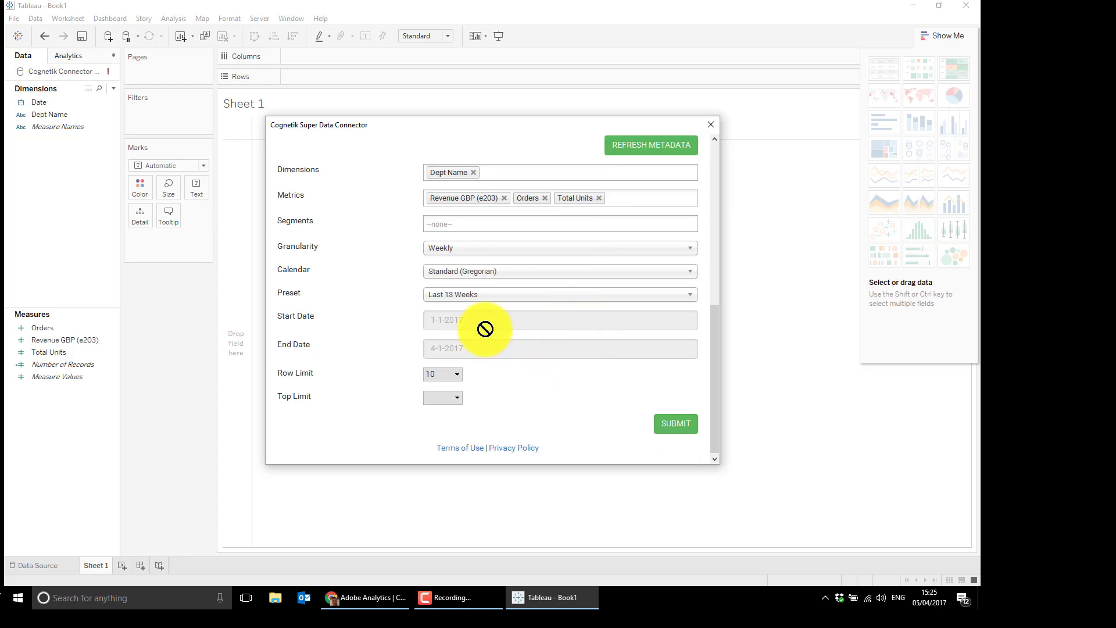
left_click(451, 372)
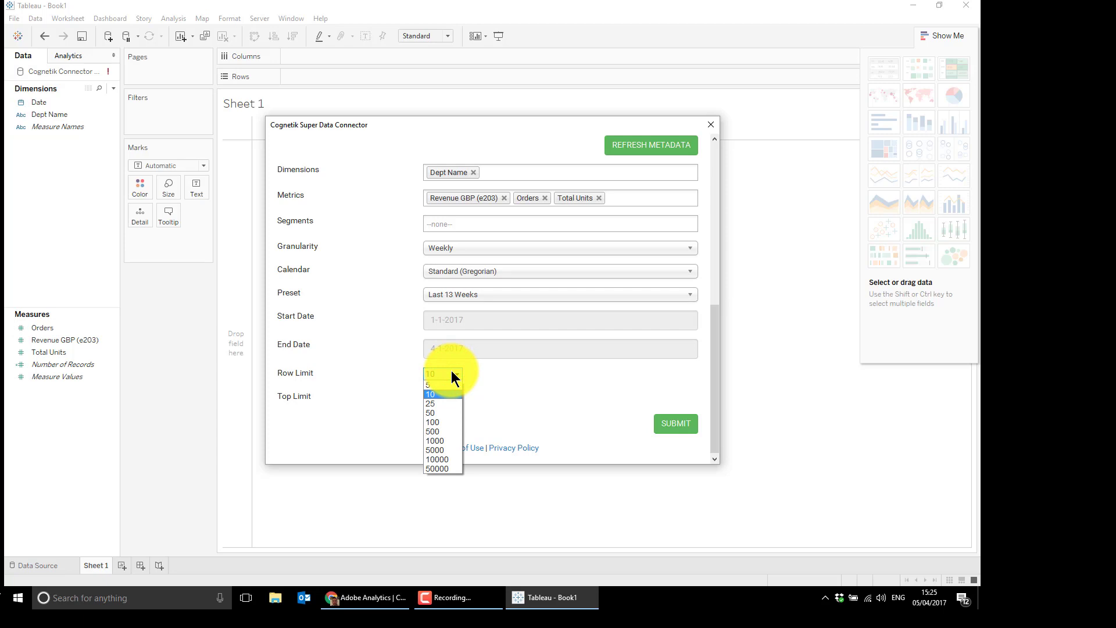
left_click(443, 462)
- Submit the Cognetik request and load the extract automatically, previewing 208 rows
left_click(667, 423)
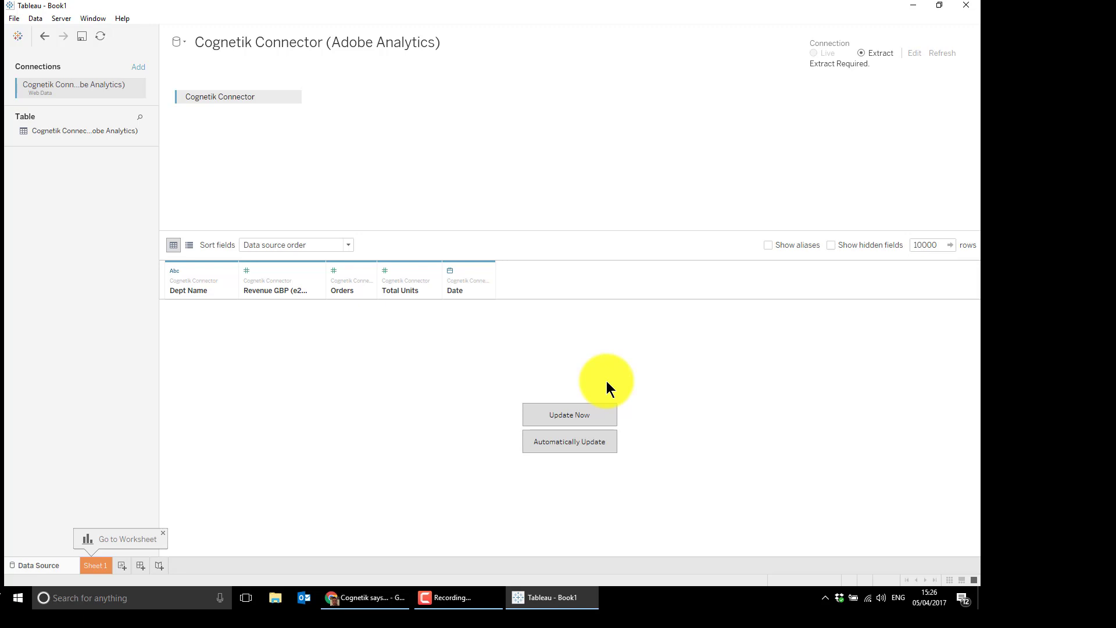
left_click(584, 447)
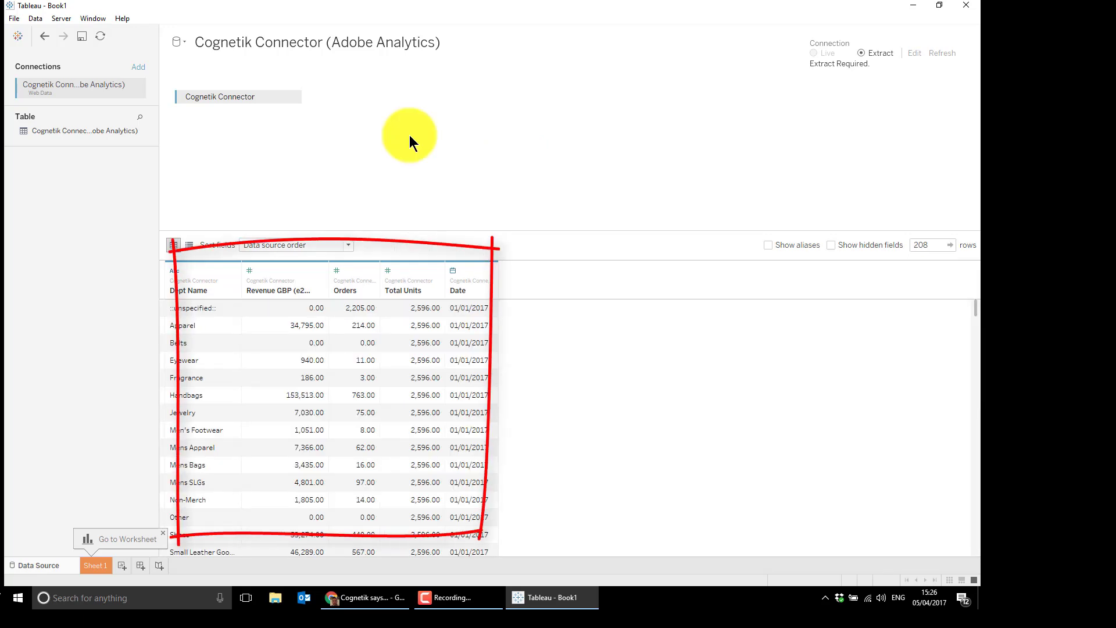
- Add a second Cognetik Connector table to the canvas as a join, leaving the join fields unset
scroll(328, 425, "down", 1)
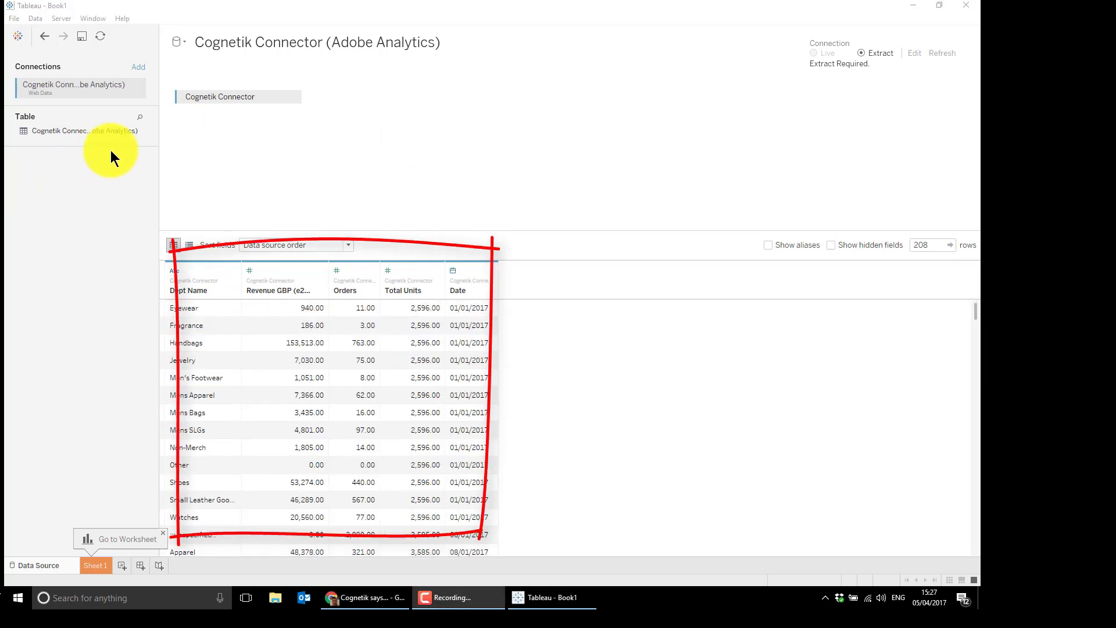
double_click(63, 128)
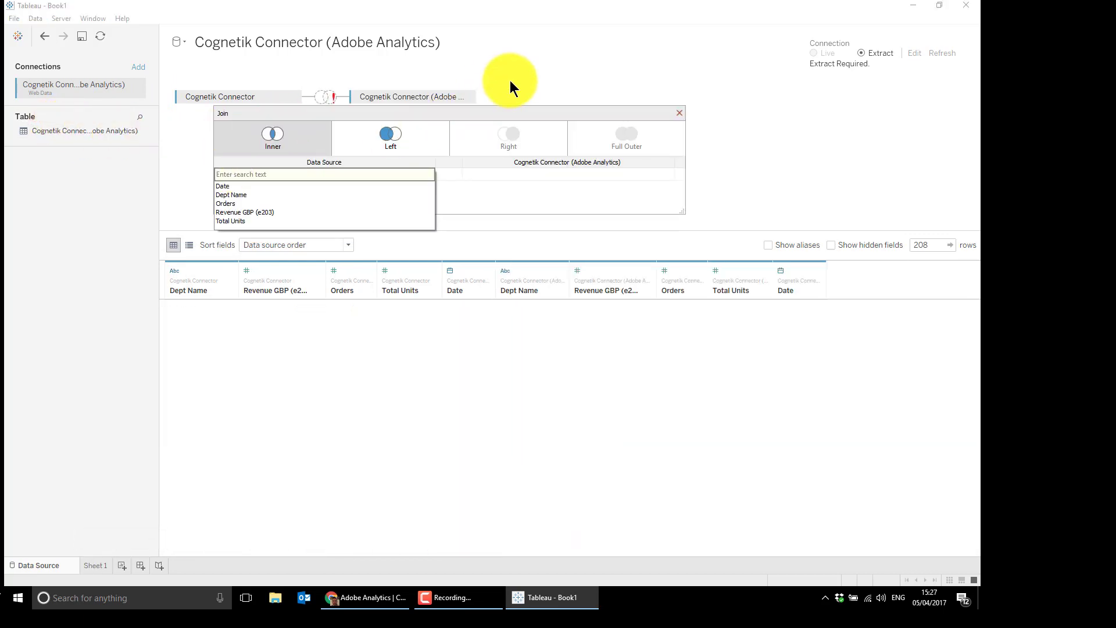
left_click(509, 80)
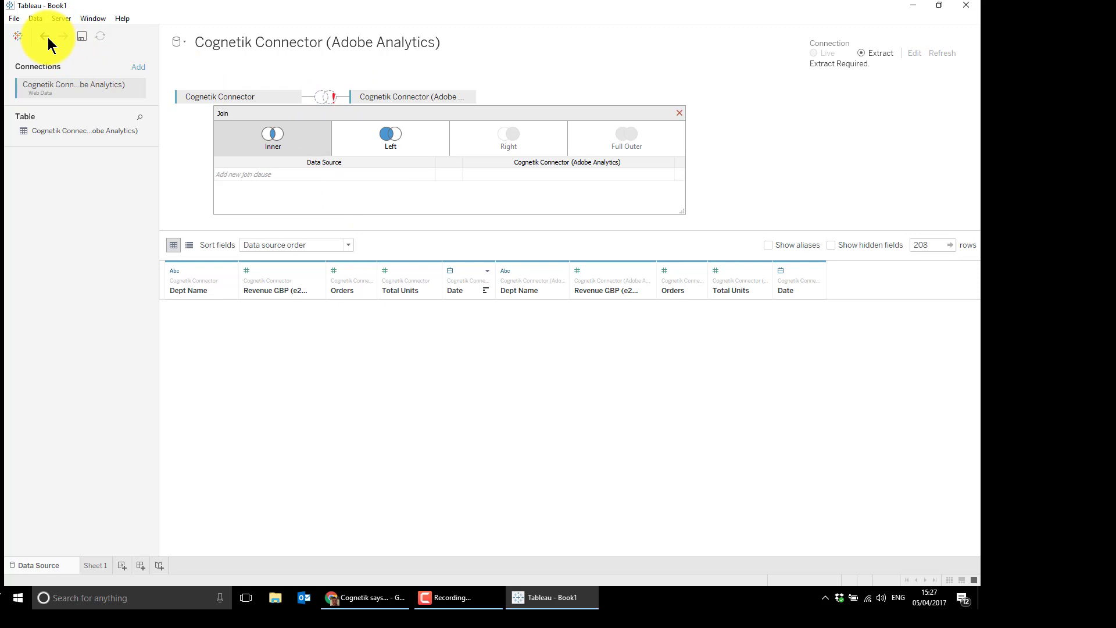
left_click(61, 129)
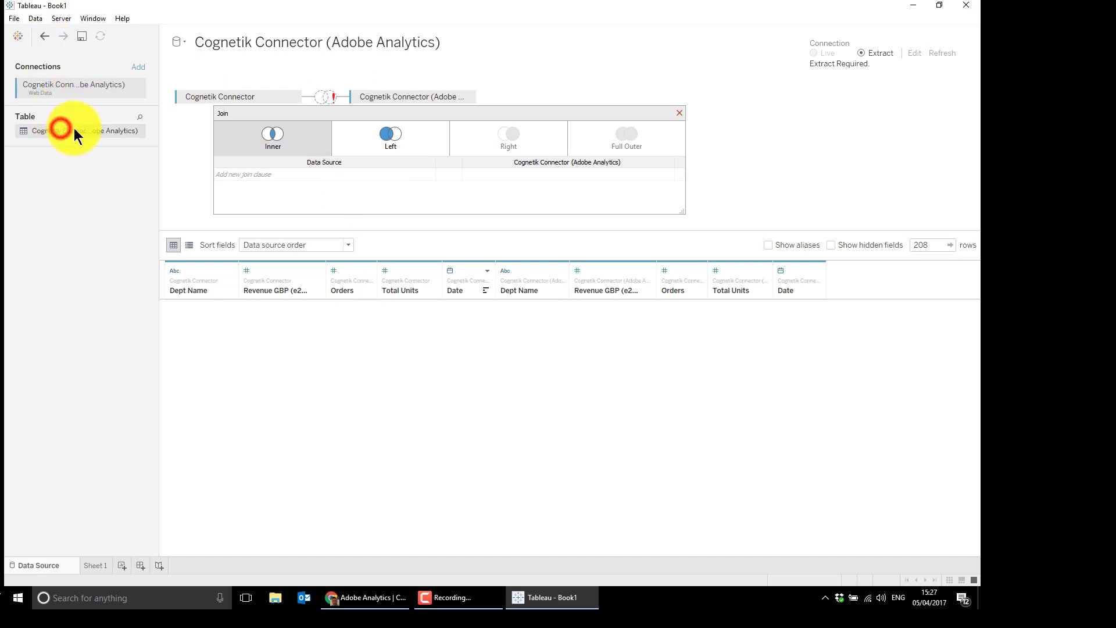
left_click(96, 131)
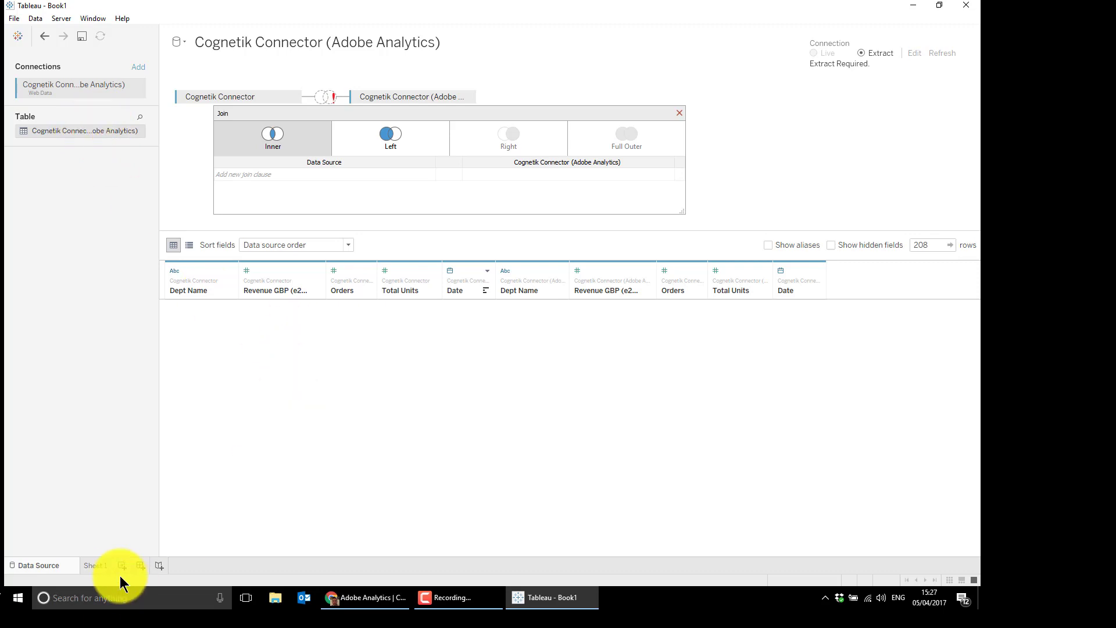
- On Sheet 1, put Revenue GBP on Rows and dismiss the data source communication error
left_click(100, 565)
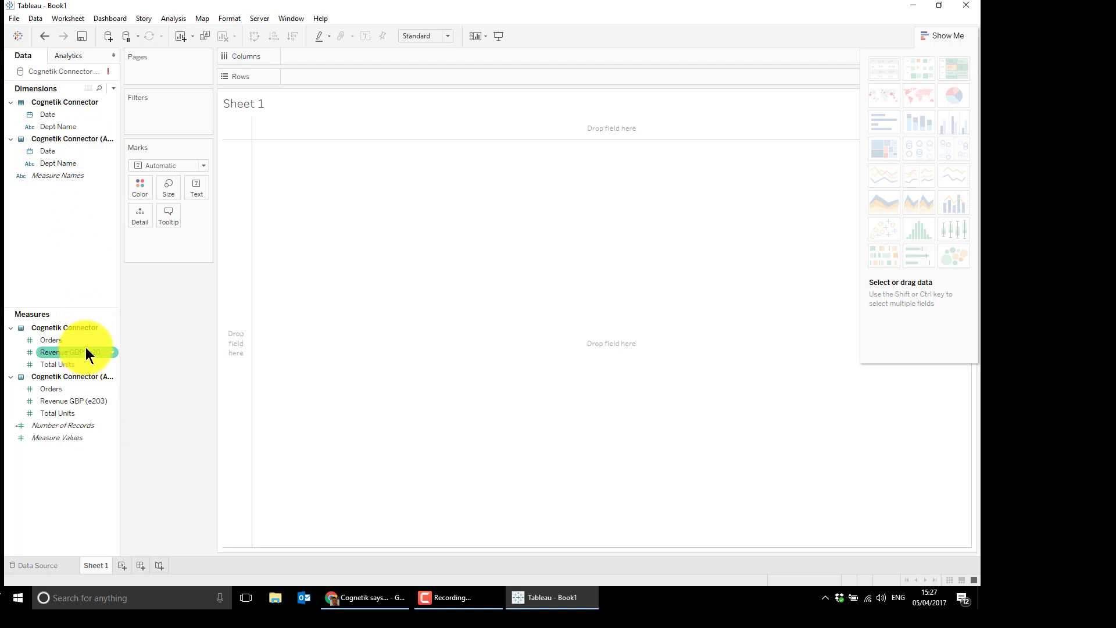
left_click_drag(85, 347, 333, 107)
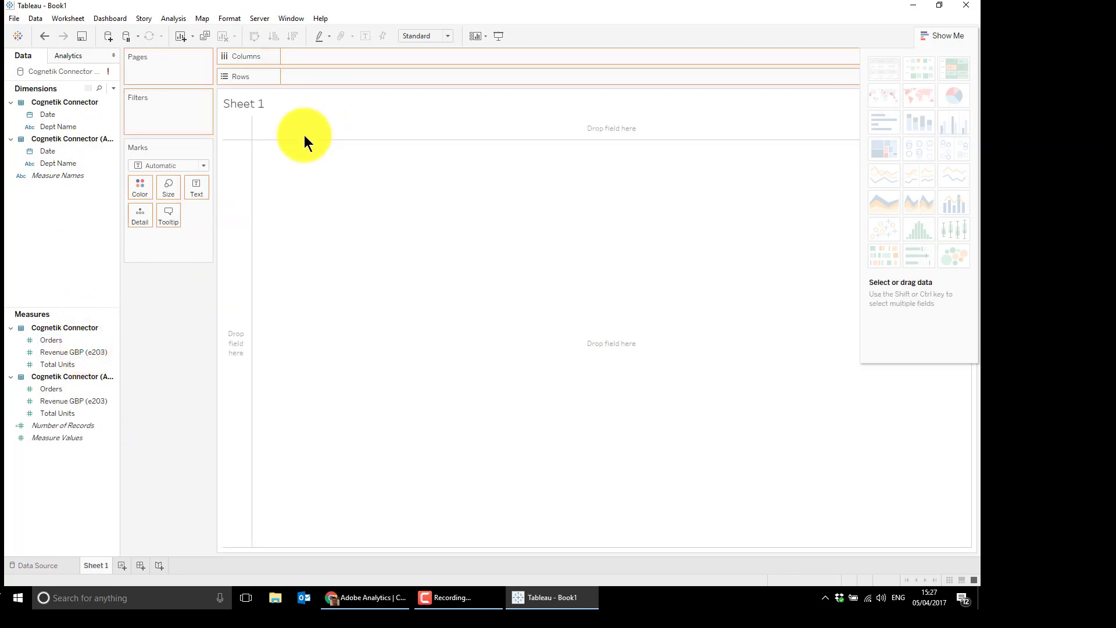
left_click(586, 319)
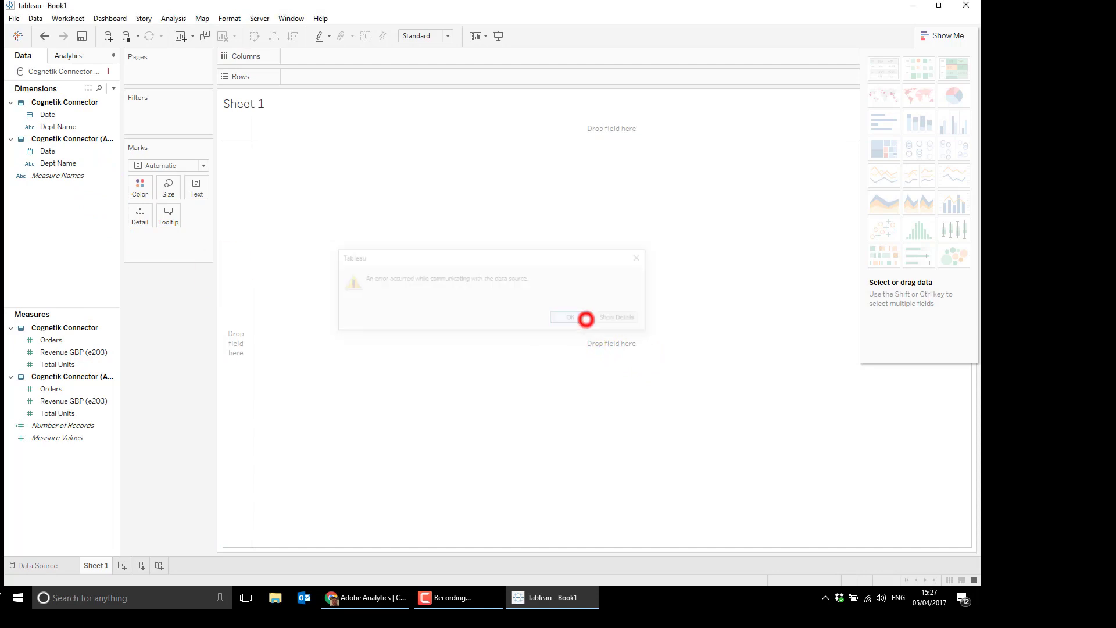